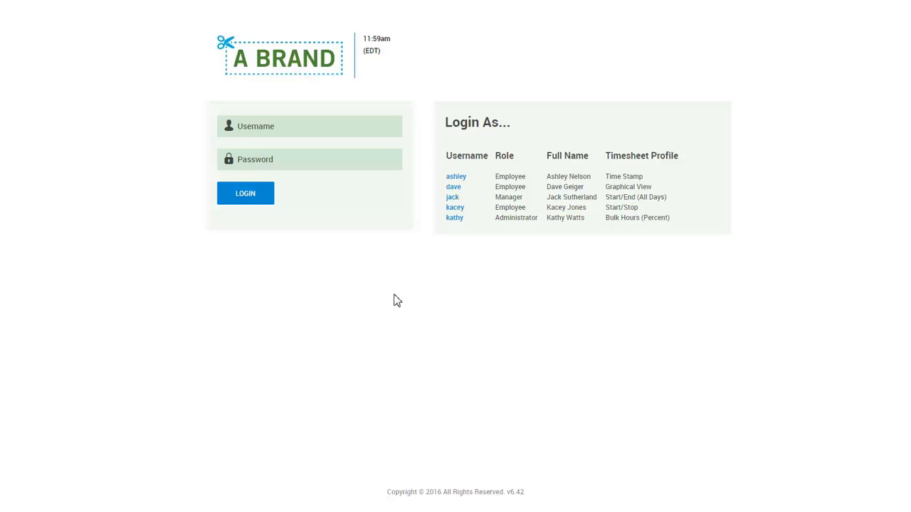
Log in with the Administrator account, entering the account password.
click(453, 218)
click(308, 158)
text(••••••)
key(Return)
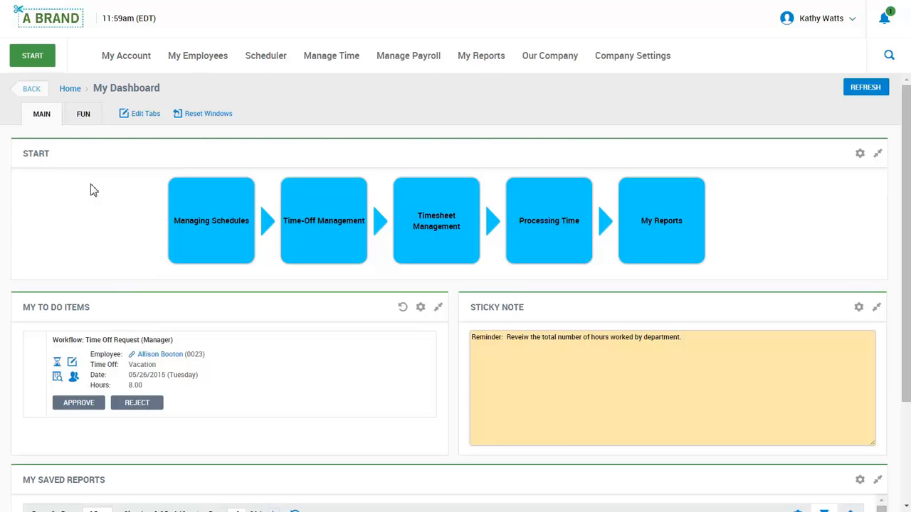
Go to the schedule planners from the Managing Schedules tile and open the 01/31/2016–02/06/2016 Weekly Planner for editing.
mouse_move(175, 230)
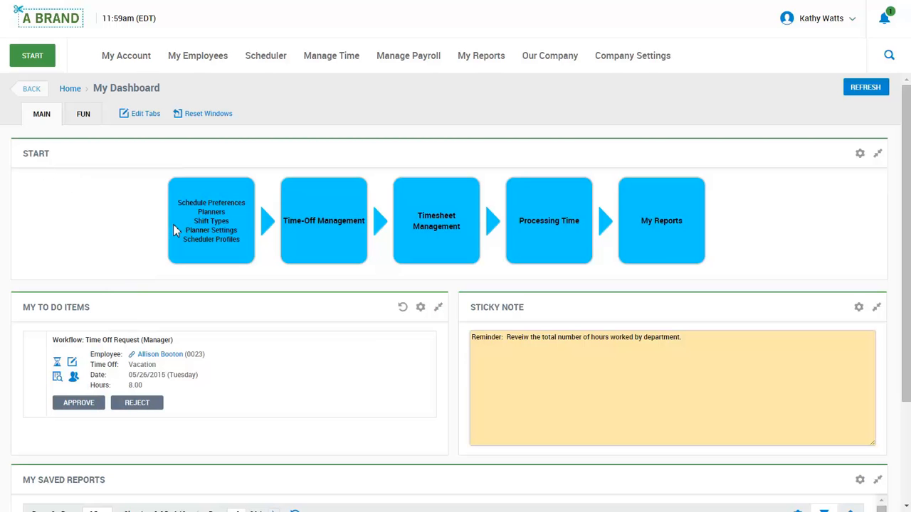
click(210, 214)
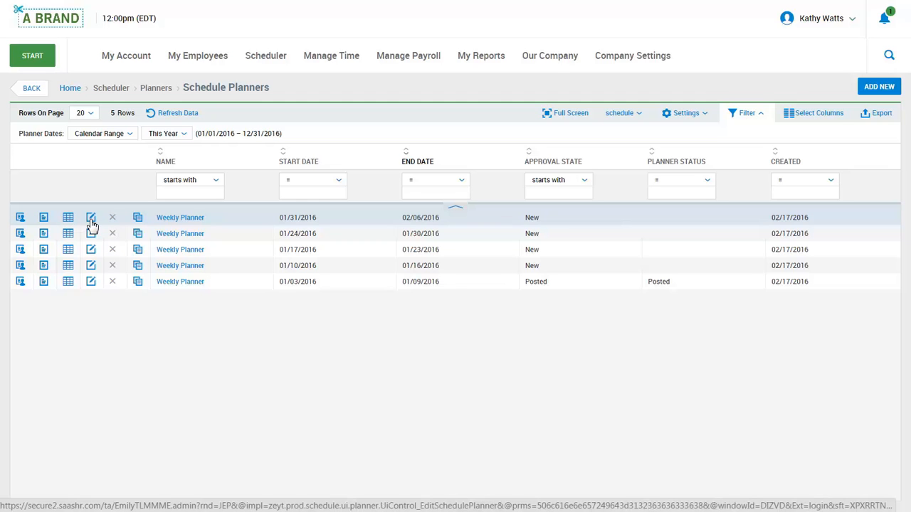
click(91, 219)
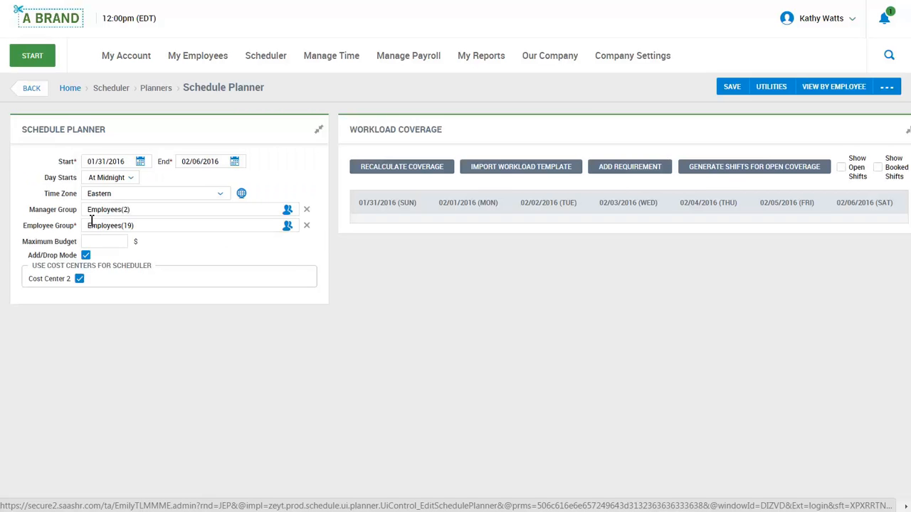
Check the planner's Day Starts options and return to the list of schedule planners.
click(135, 182)
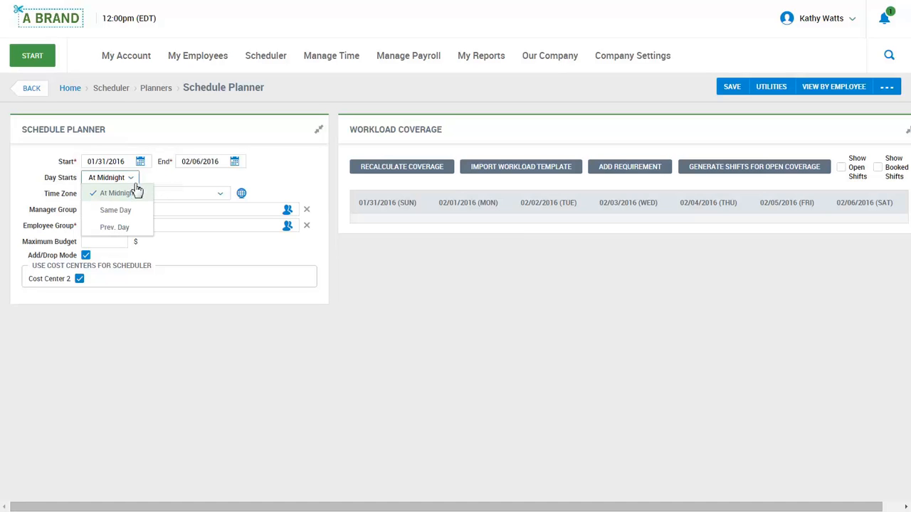
click(167, 188)
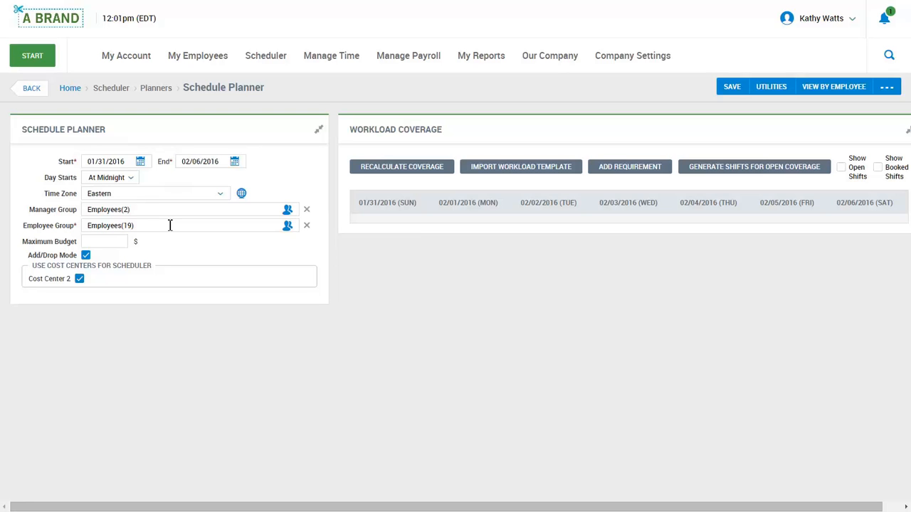
click(28, 95)
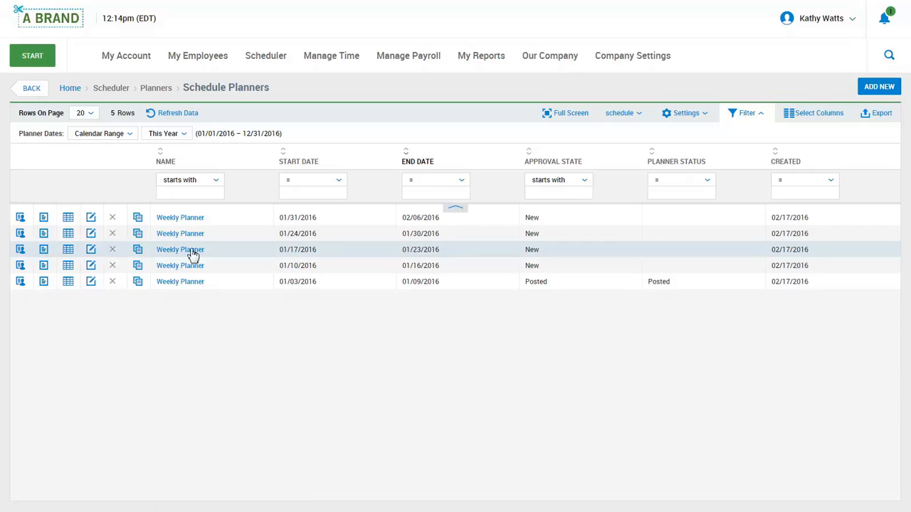
Open the 01/31/2016–02/06/2016 Weekly Planner by employee and switch it to the cost center view.
click(23, 221)
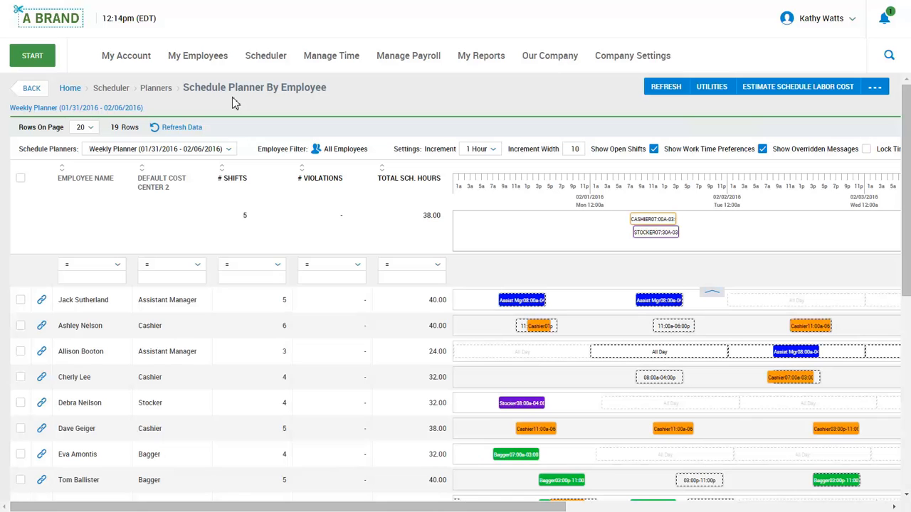
click(875, 88)
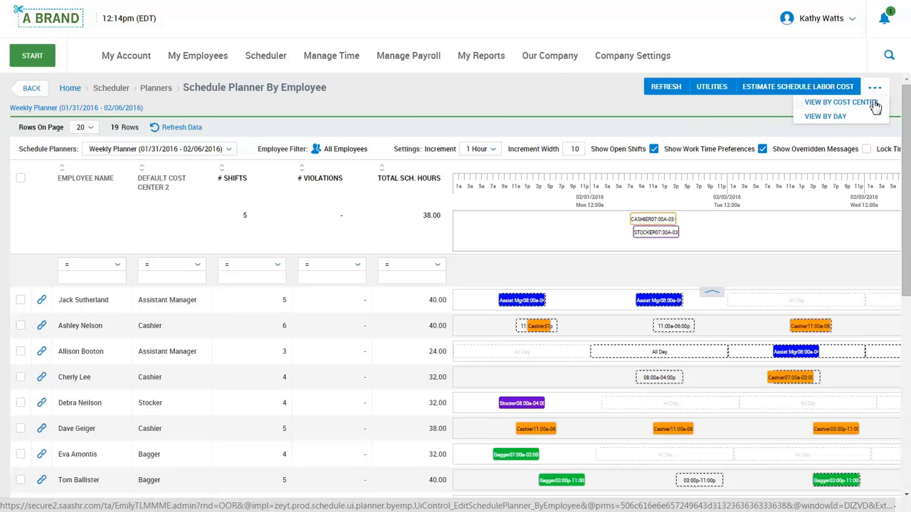
click(874, 103)
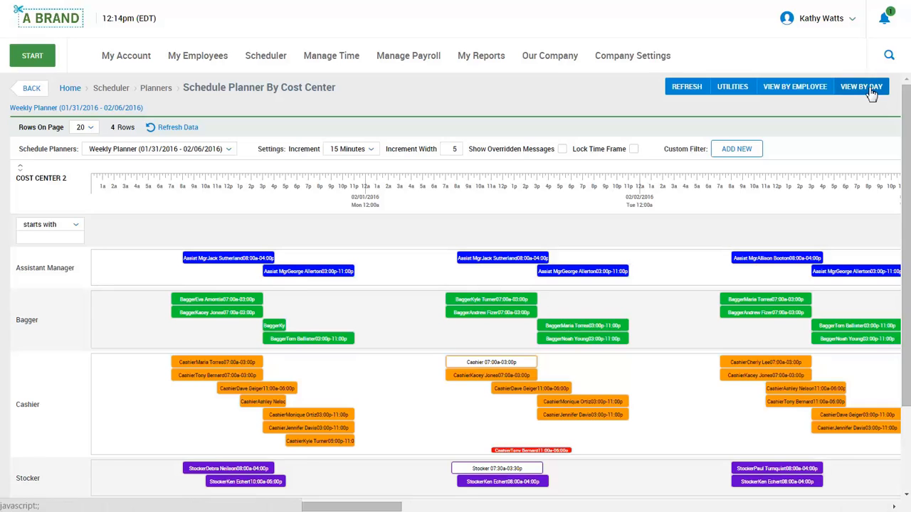
Show the weekly planner by day and return to the view by employee.
click(872, 92)
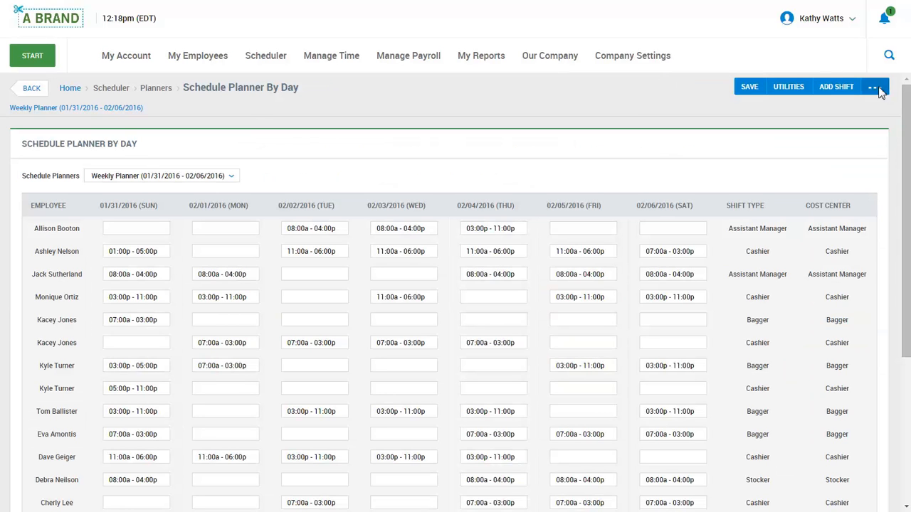
click(874, 89)
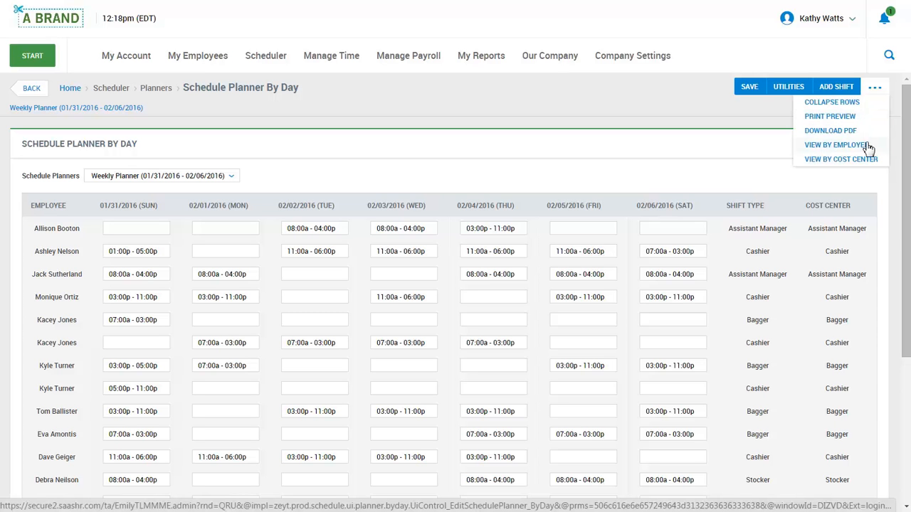
click(869, 146)
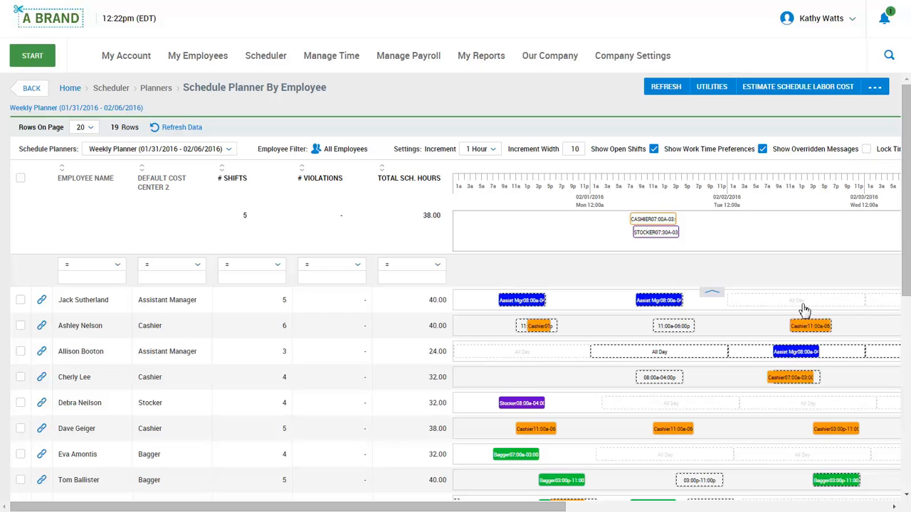
Display the employee schedule in full screen and examine the week's shifts and the daily totals chart.
drag(555, 509, 840, 502)
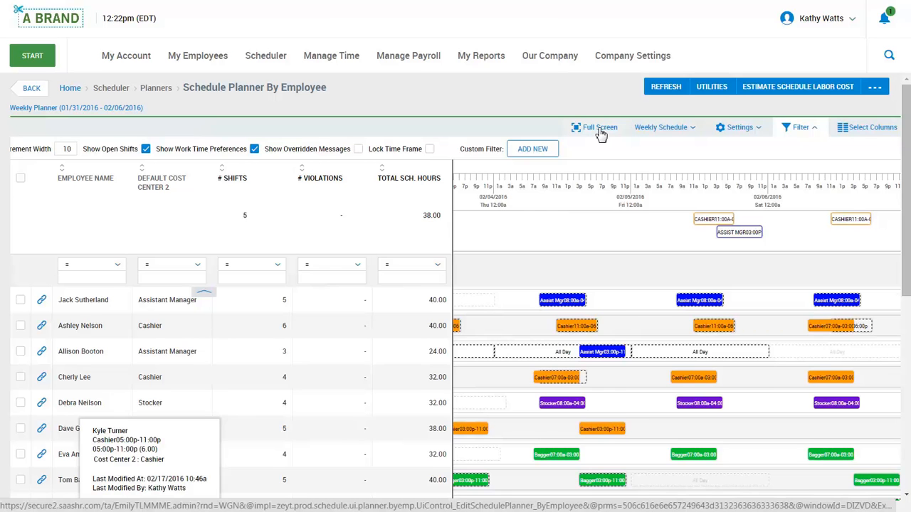
click(600, 131)
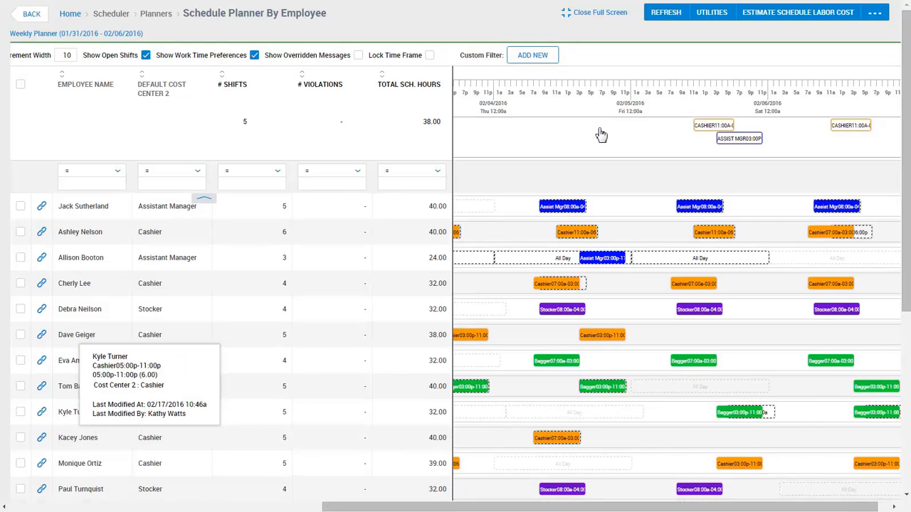
drag(666, 504, 203, 496)
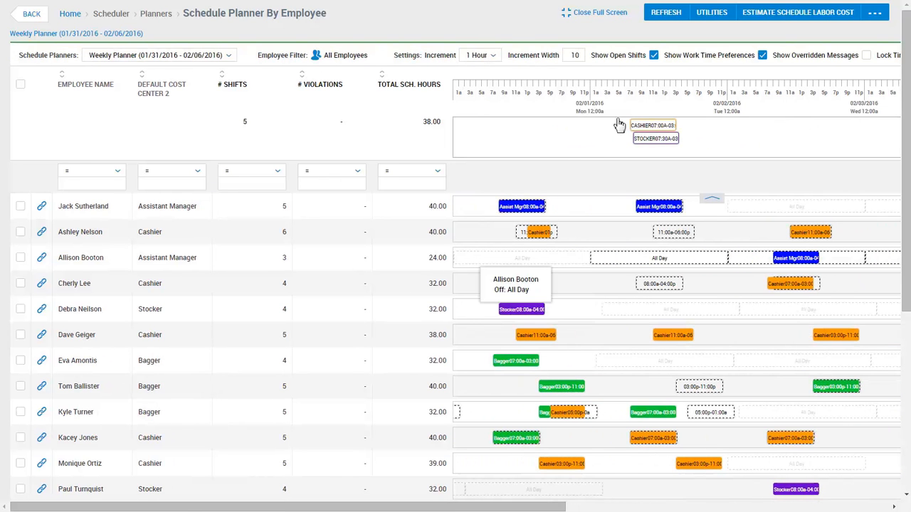
scroll(643, 118, down, 5)
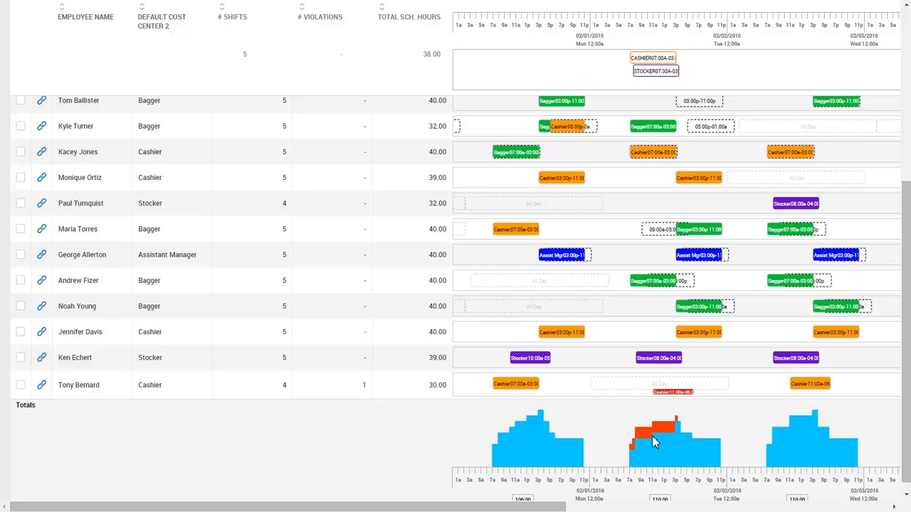
mouse_move(658, 450)
scroll(659, 450, up, 4)
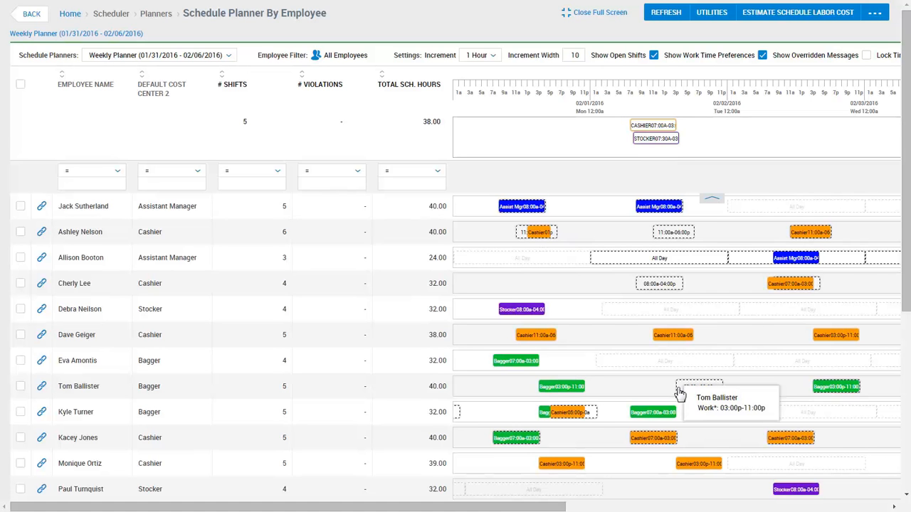
Assign the open 07:30a–03:30p Stocker shift on 02/01/2016 to the stocker who has no shift or time off that day.
scroll(680, 390, down, 1)
click(679, 434)
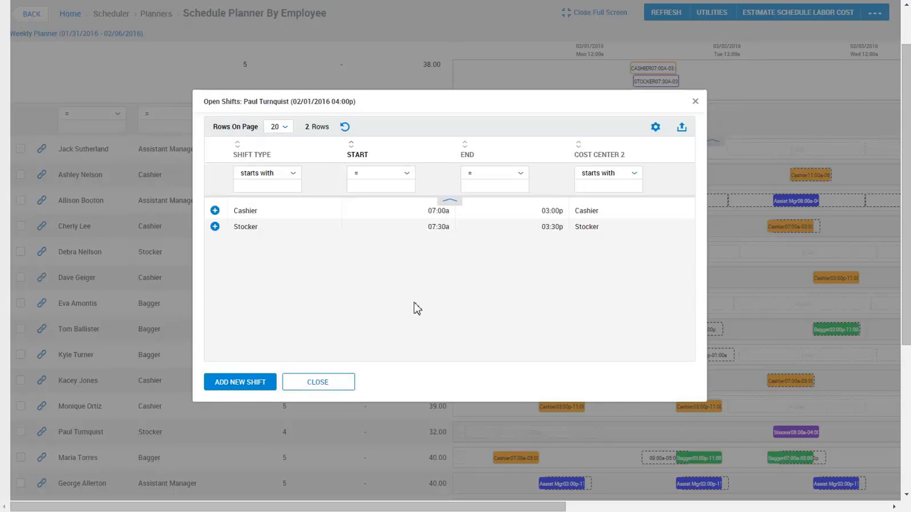
click(214, 227)
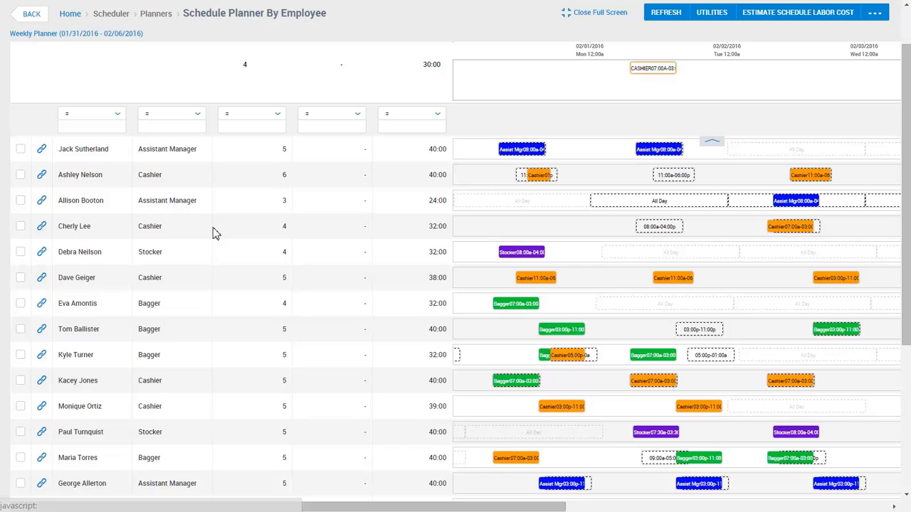
mouse_move(640, 437)
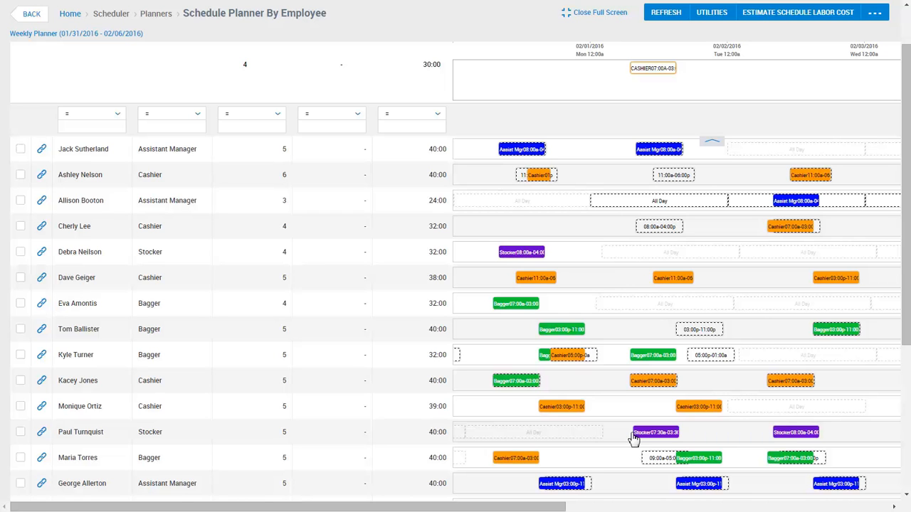
Assign the open 07:00a–03:00p Cashier shift on 02/01/2016 to the cashier whose work time preference that day is 11:00a–06:00p.
click(655, 74)
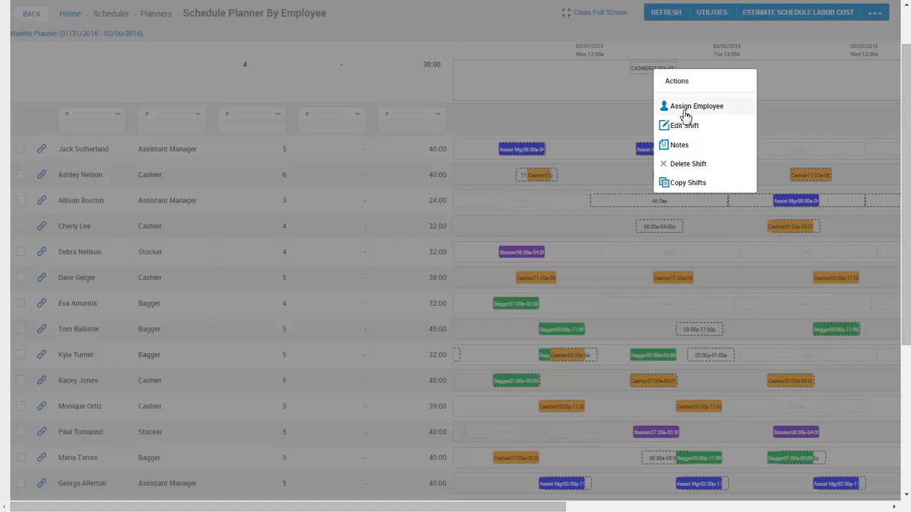
click(685, 107)
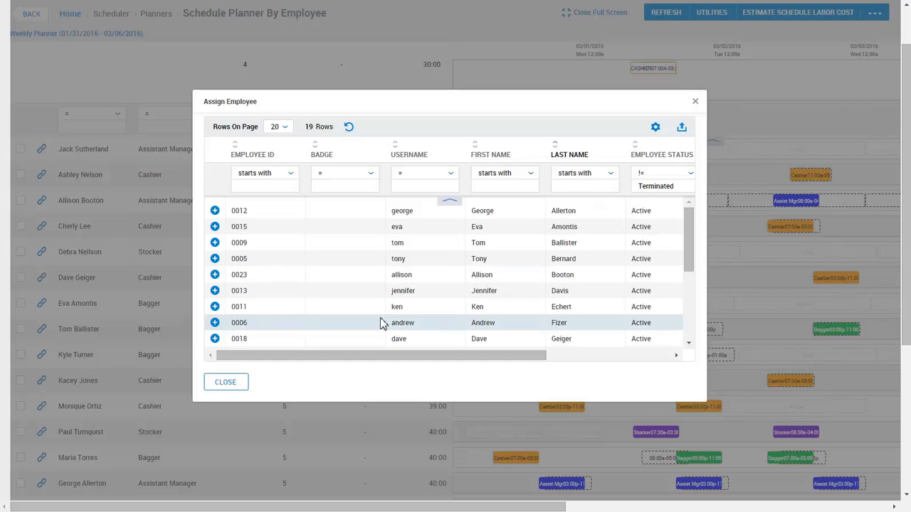
scroll(381, 323, down, 5)
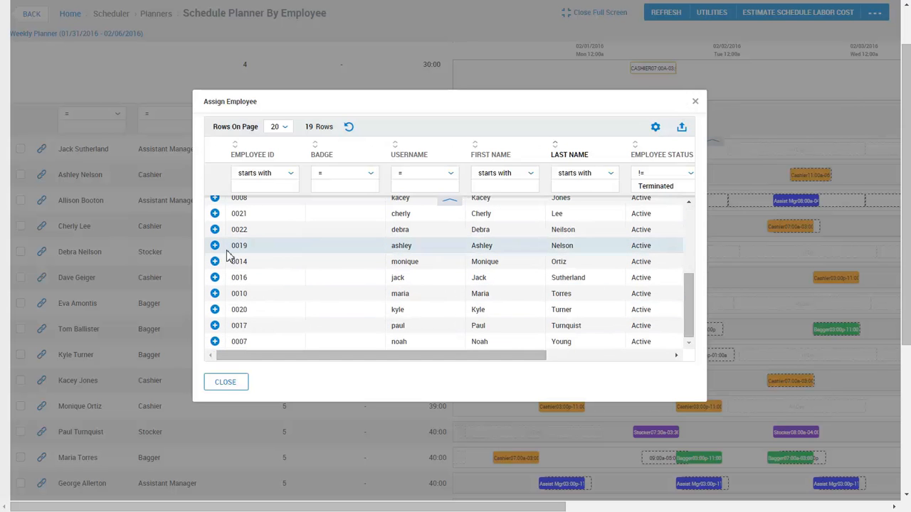
click(215, 245)
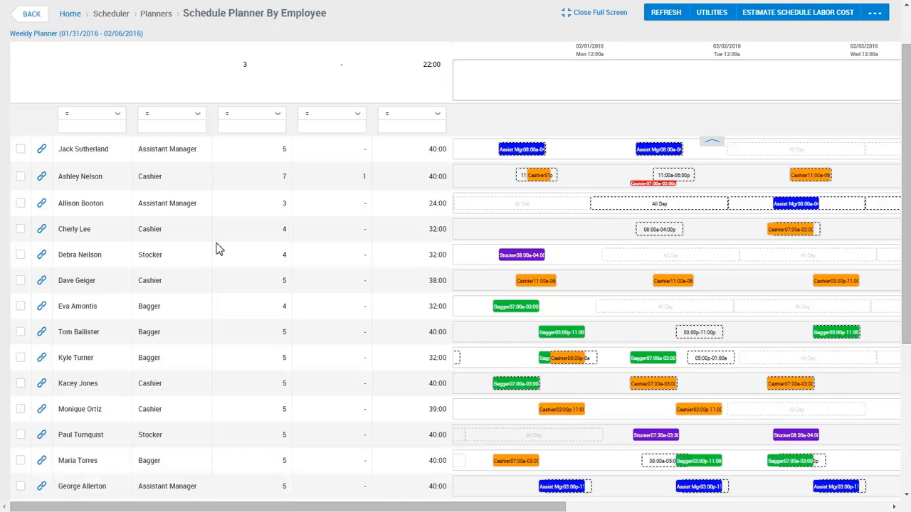
View the form for adding a new open shift on 02/01/2016 and close it without saving.
double_click(646, 95)
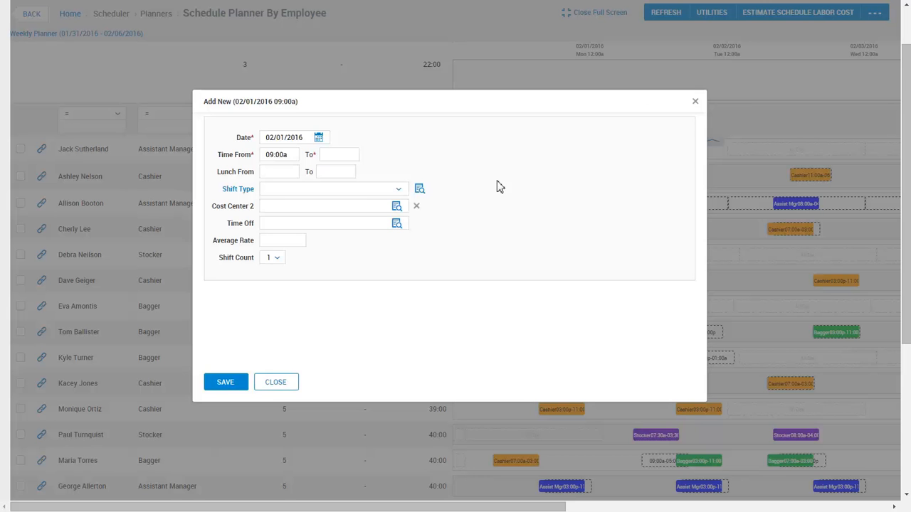
click(285, 383)
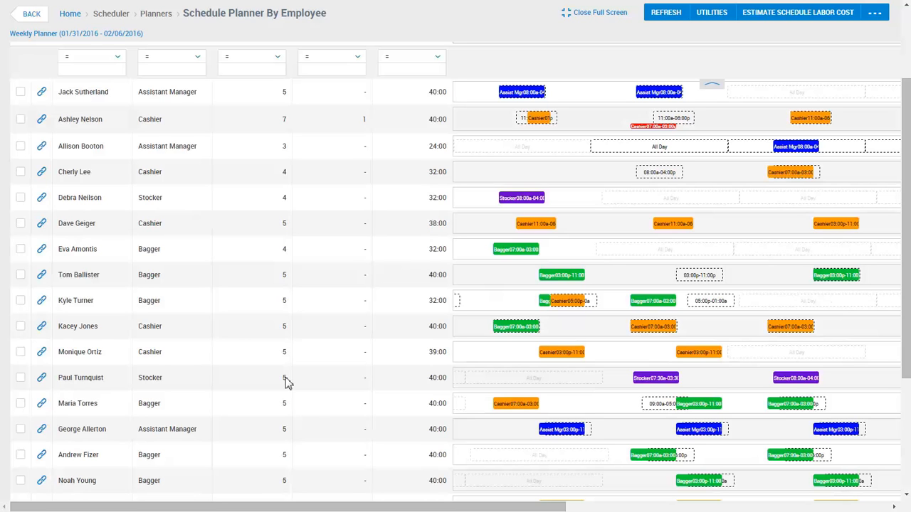
Edit the 07:00a–03:00p Bagger shift on 02/01/2016 of the employee marked off all day on 01/31/2016 and split it in two.
scroll(285, 382, down, 2)
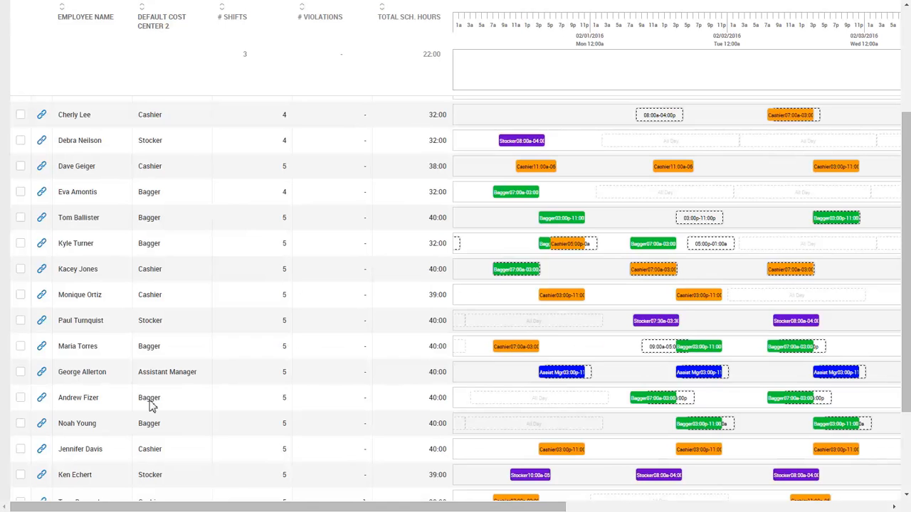
mouse_move(568, 406)
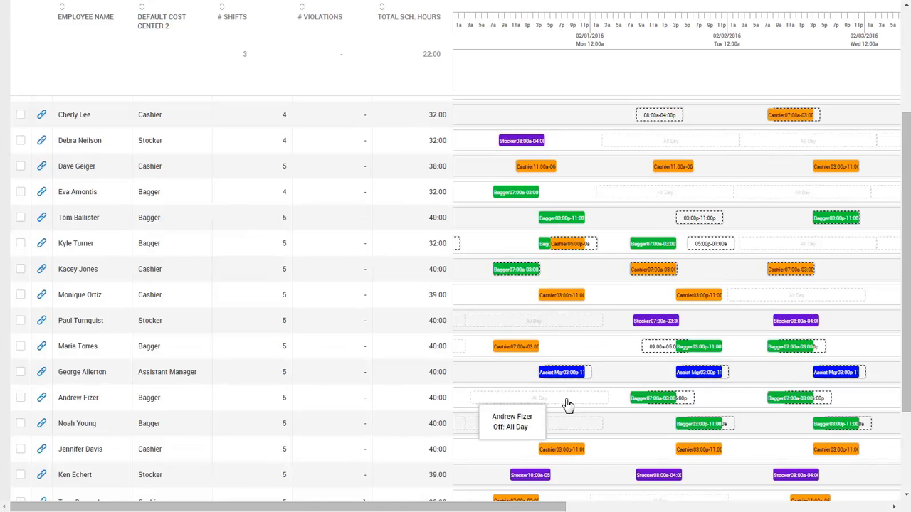
click(673, 404)
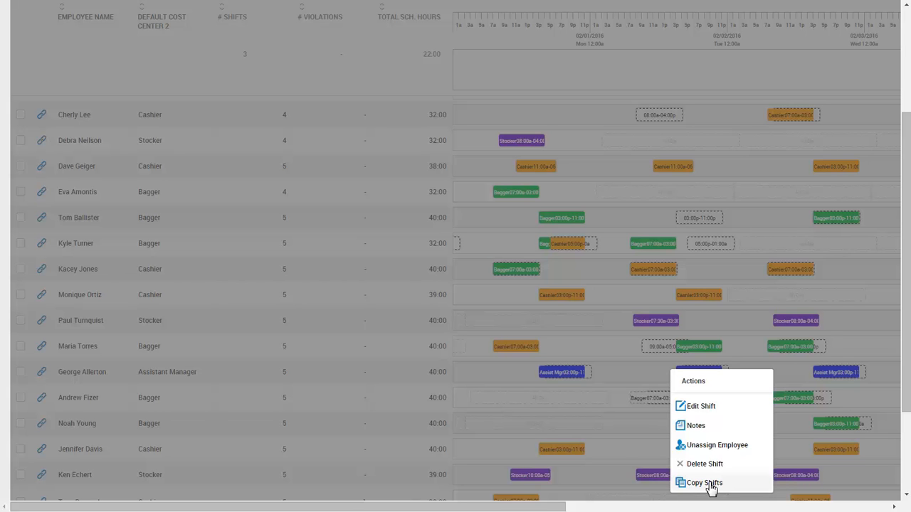
click(701, 407)
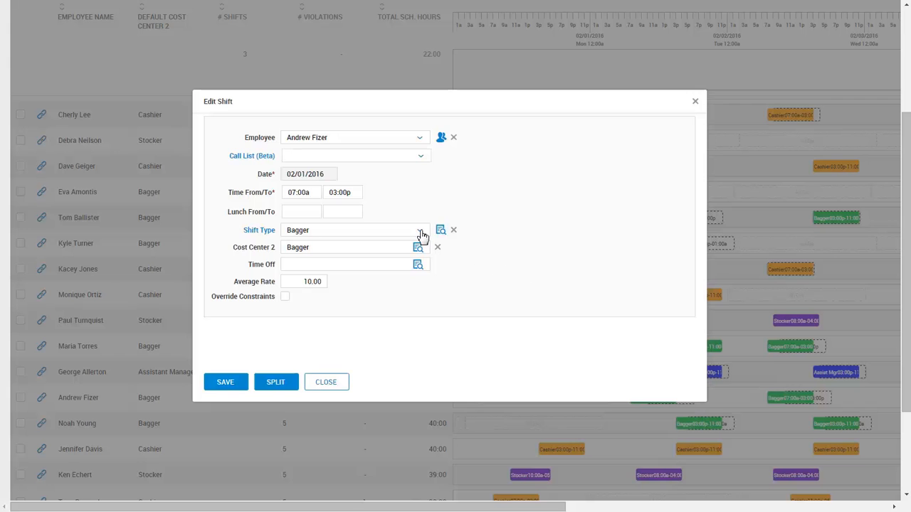
click(293, 389)
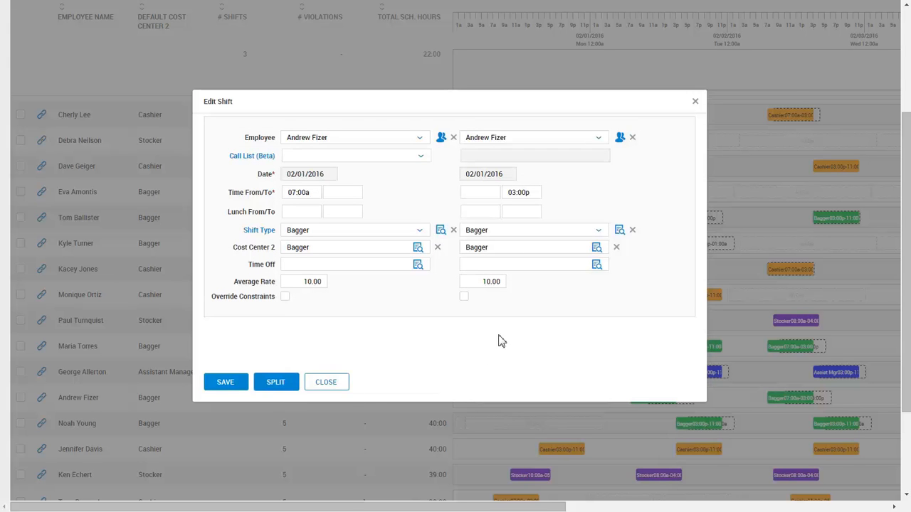
Divide the split shift at 12:00p and set the second part's shift type to Cashier.
click(494, 196)
text(12)
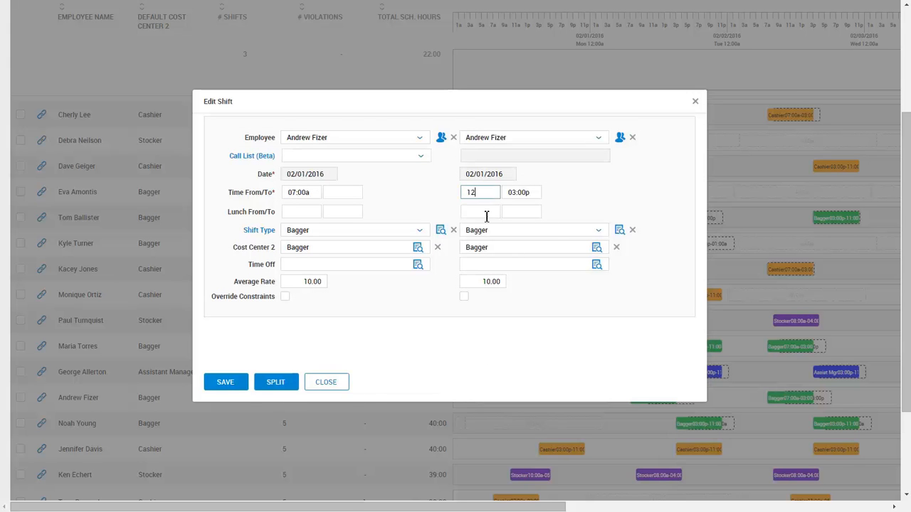
click(346, 193)
text(12)
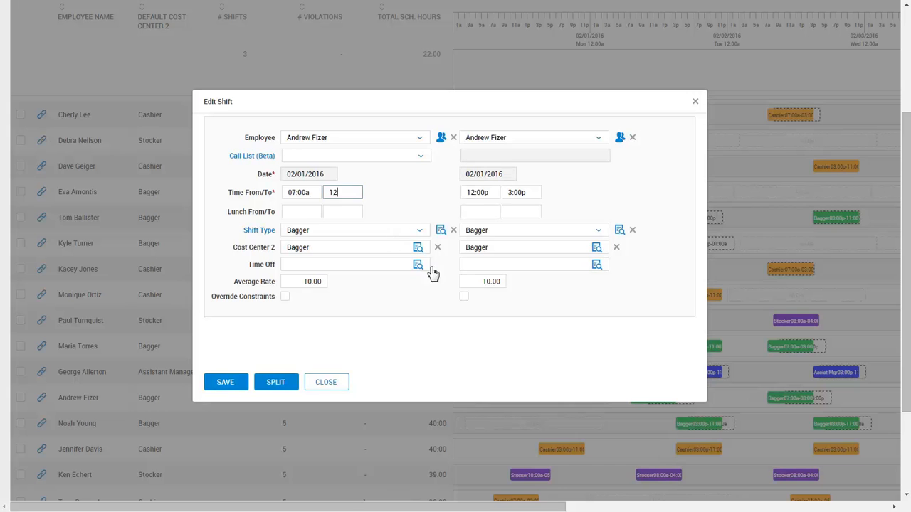
click(601, 232)
click(524, 298)
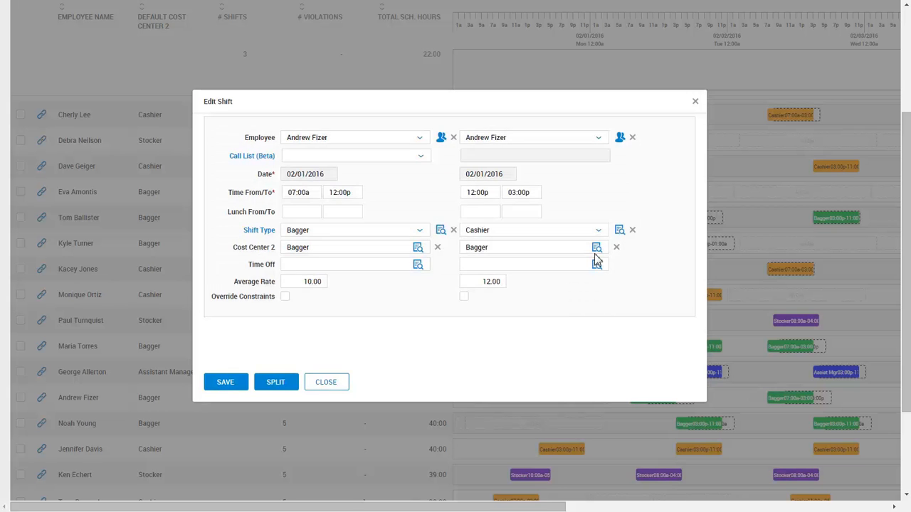
Set the second part's Cost Center 2 to Cashier and save the split shift.
click(597, 248)
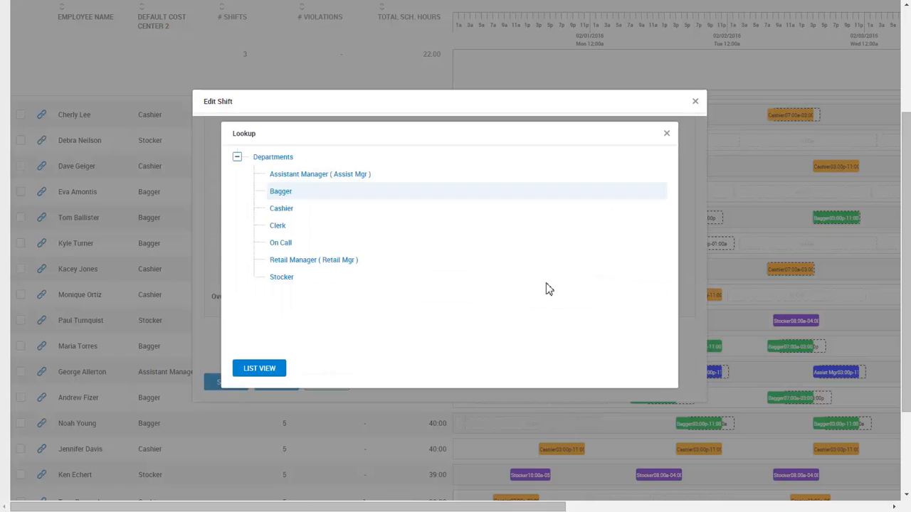
click(279, 209)
click(229, 384)
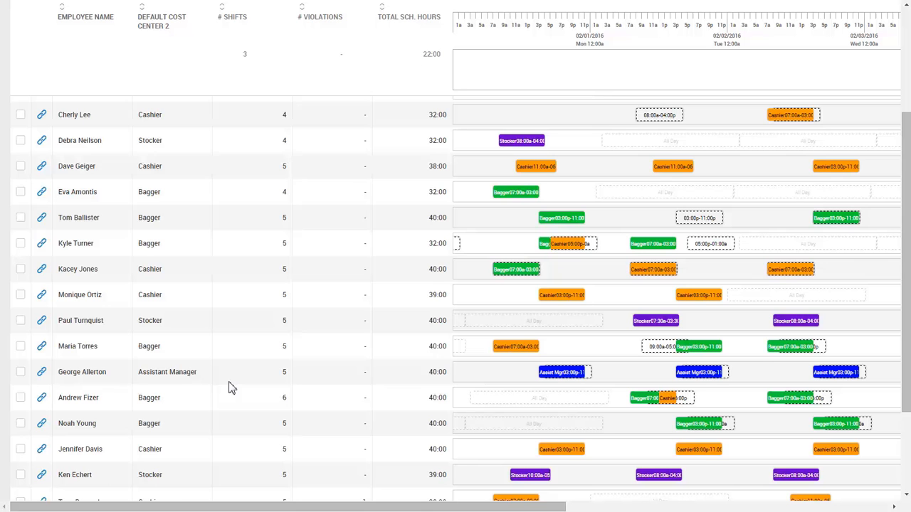
Swap the 03:00p–11:00p Bagger shift and the 07:00a–03:00p Bagger shift on 02/01/2016 between the two baggers whose preferences they do not match.
mouse_move(644, 412)
mouse_move(677, 352)
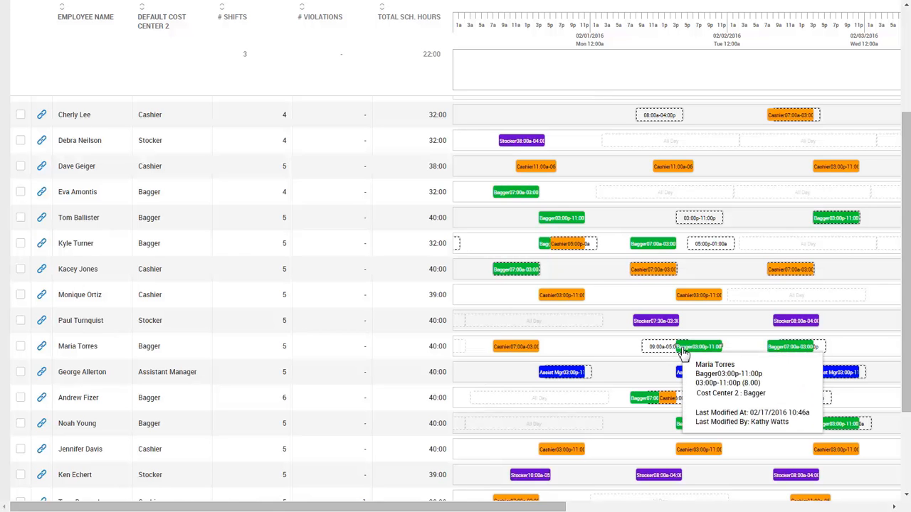
click(656, 249)
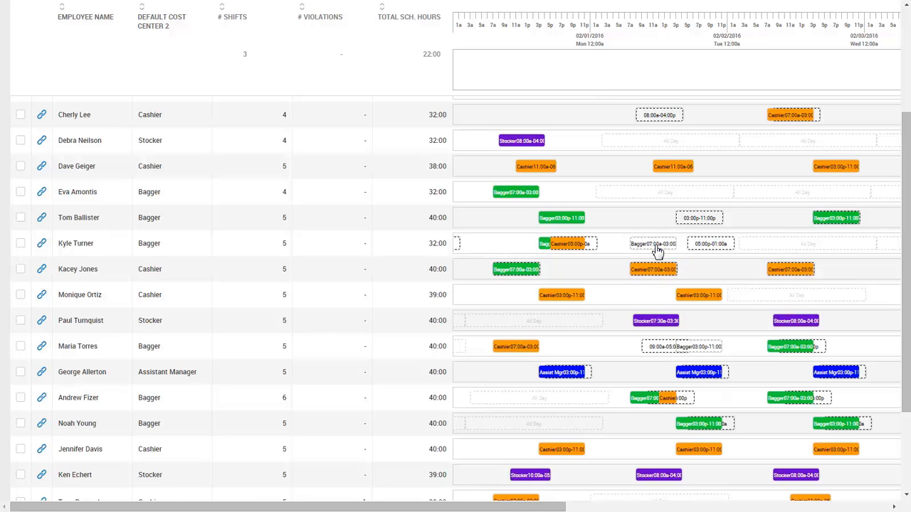
right_click(655, 248)
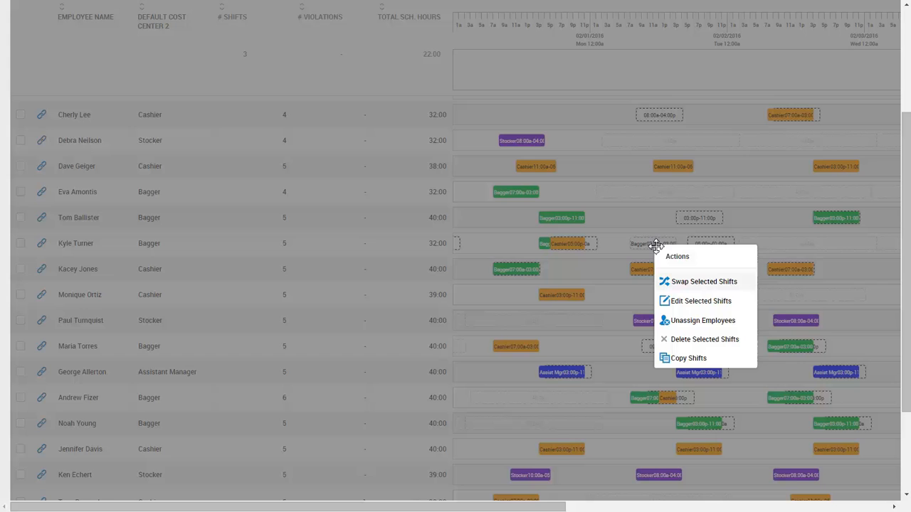
click(674, 283)
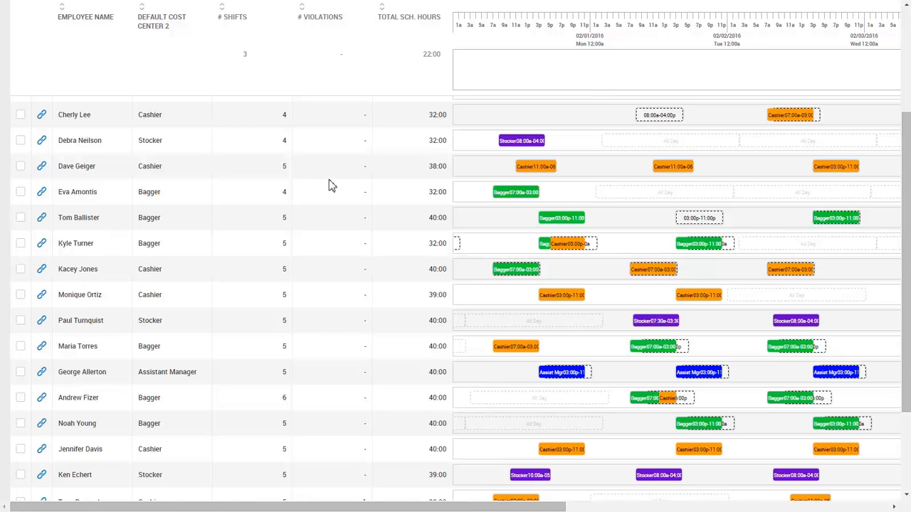
Reassign the violating 11:00a–06:00p Cashier shift on 02/01/2016 to the unscheduled cashier with the 08:00a–04:00p preference that day and save it.
scroll(329, 185, down, 3)
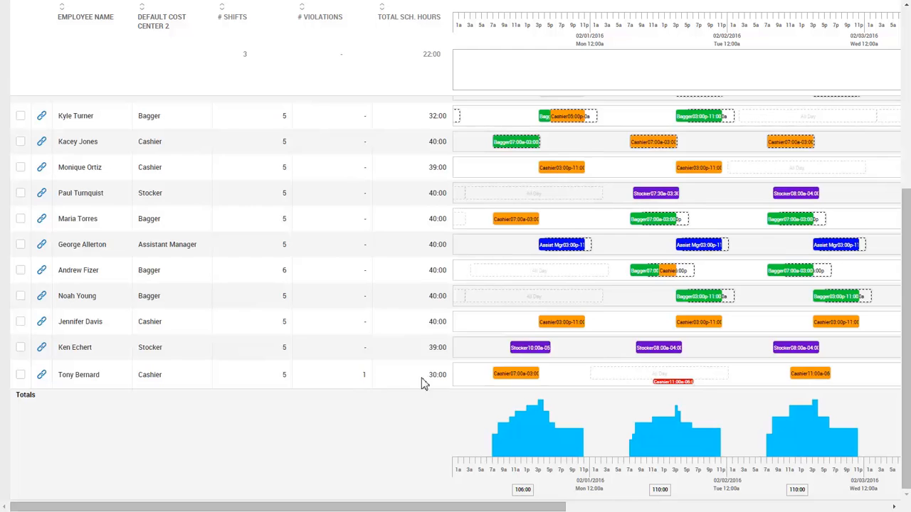
mouse_move(664, 389)
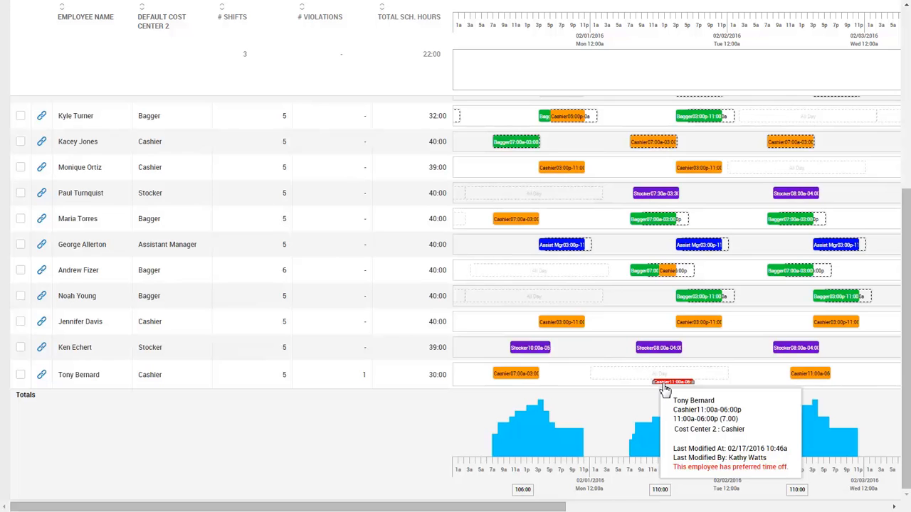
click(664, 385)
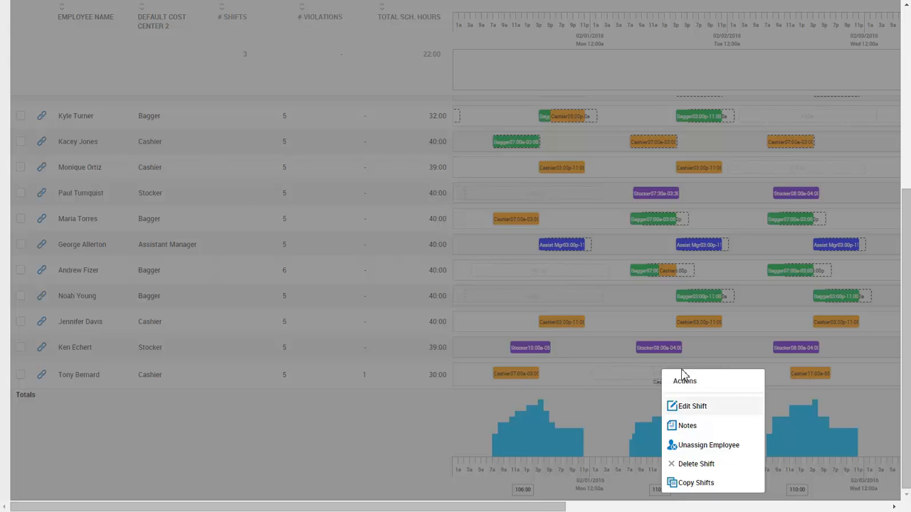
click(693, 406)
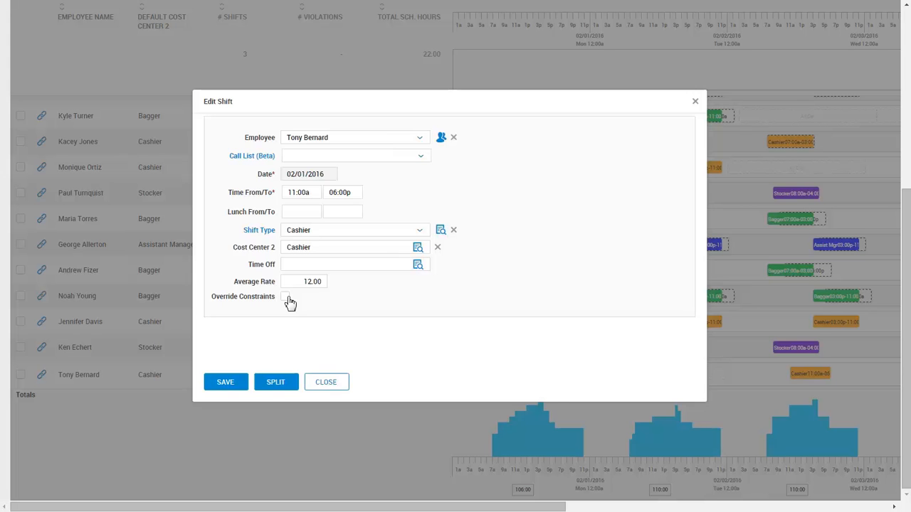
click(440, 137)
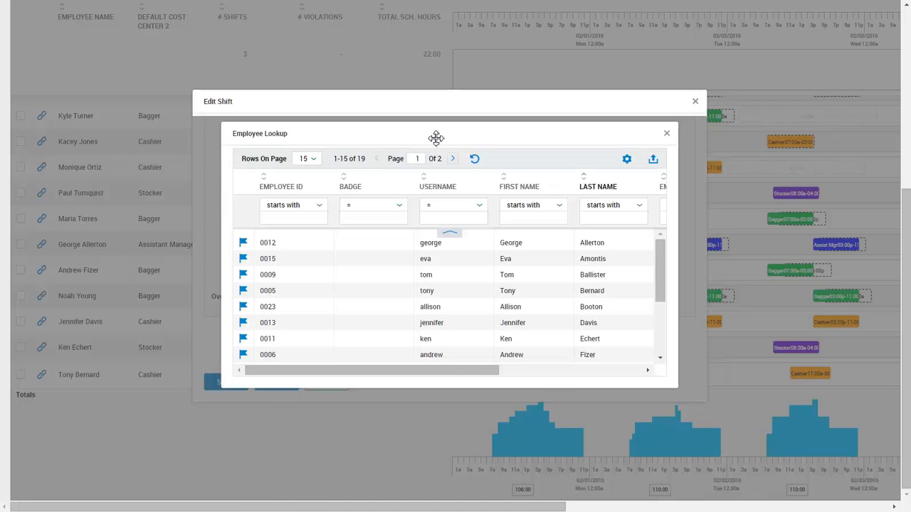
scroll(452, 320, down, 1)
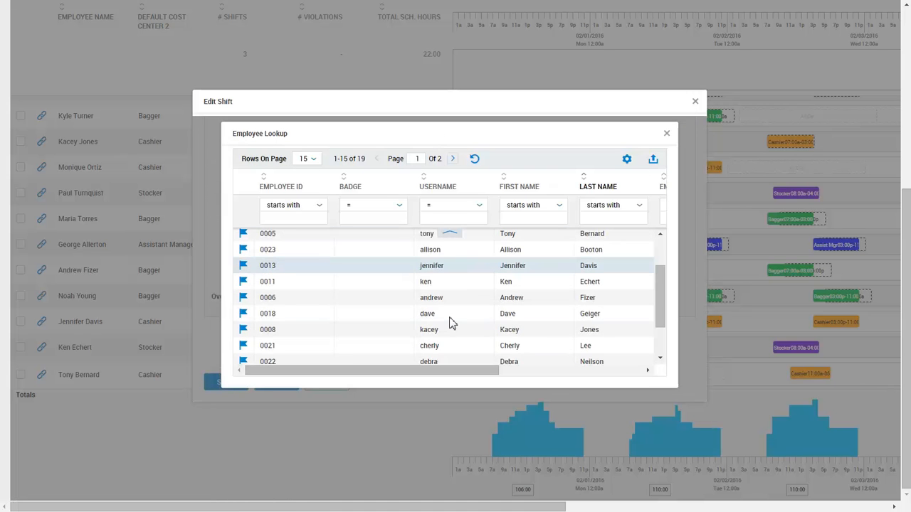
click(244, 347)
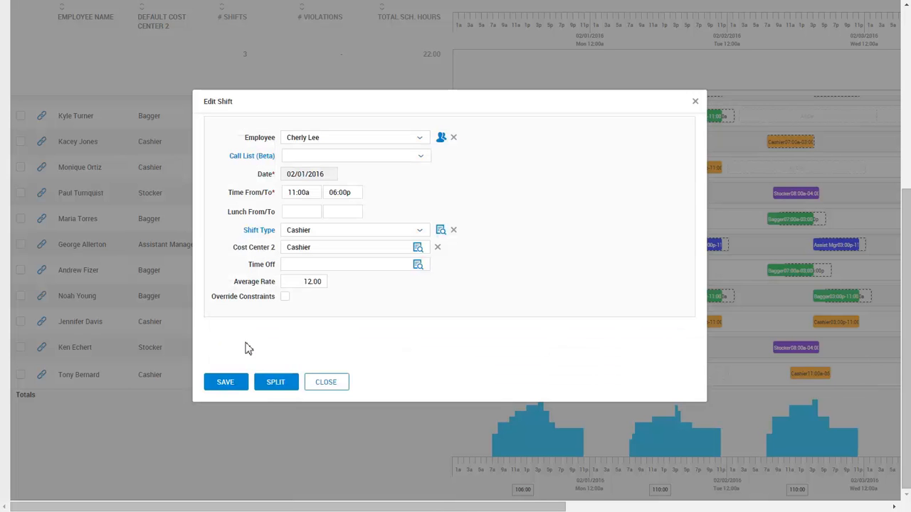
click(240, 385)
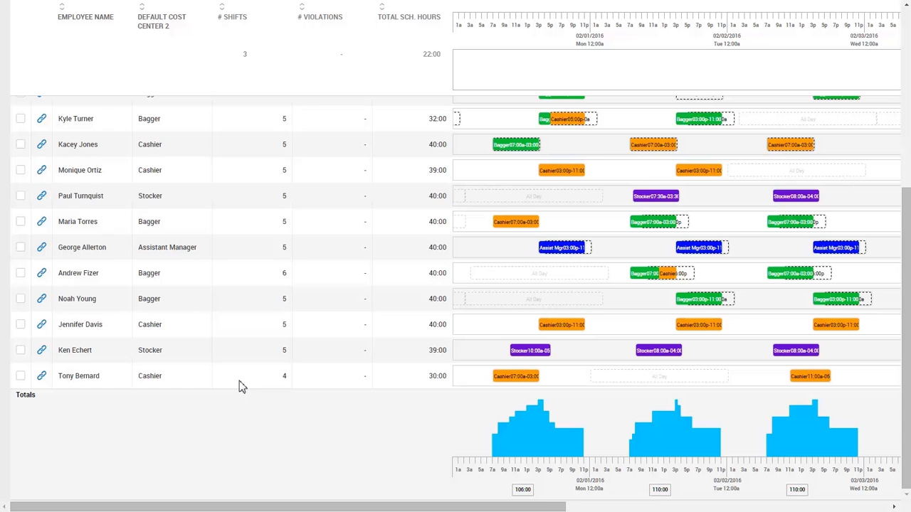
Examine the end of the week's open shifts and daily totals, and look over the planner's schedule utilities.
click(577, 510)
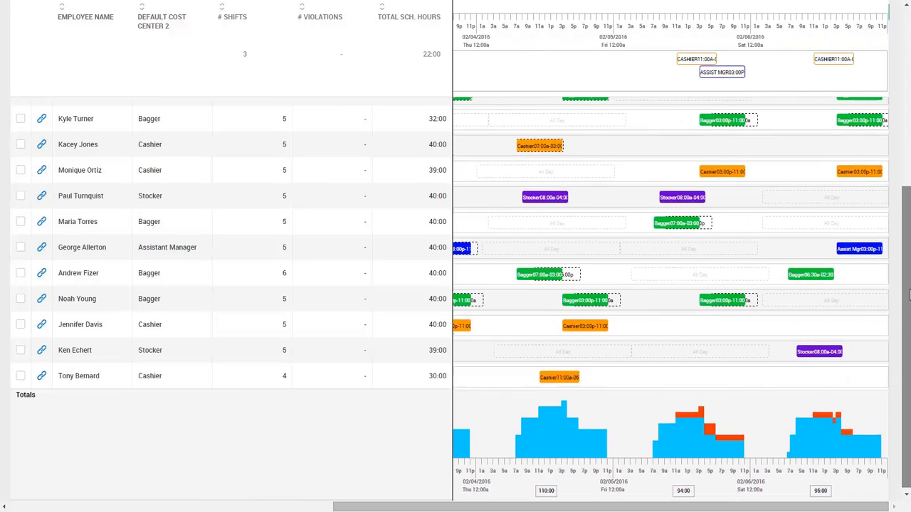
drag(909, 295, 909, 119)
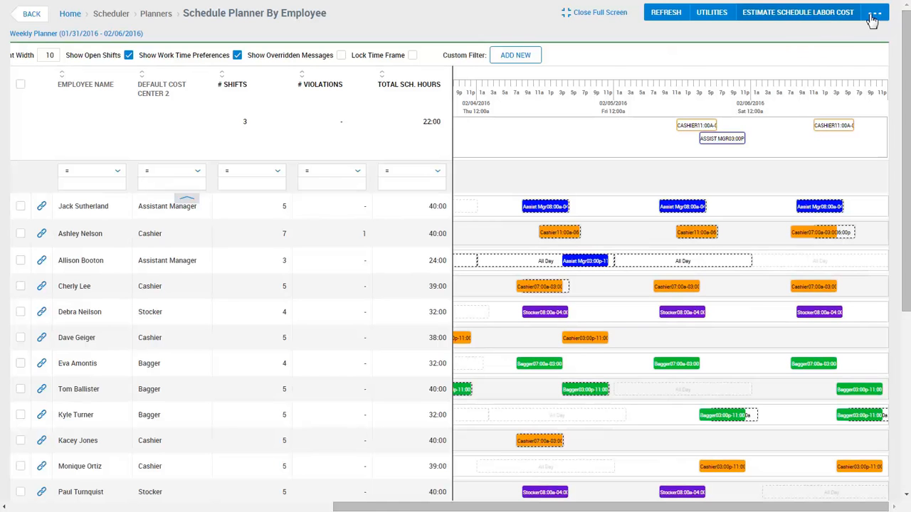
click(704, 20)
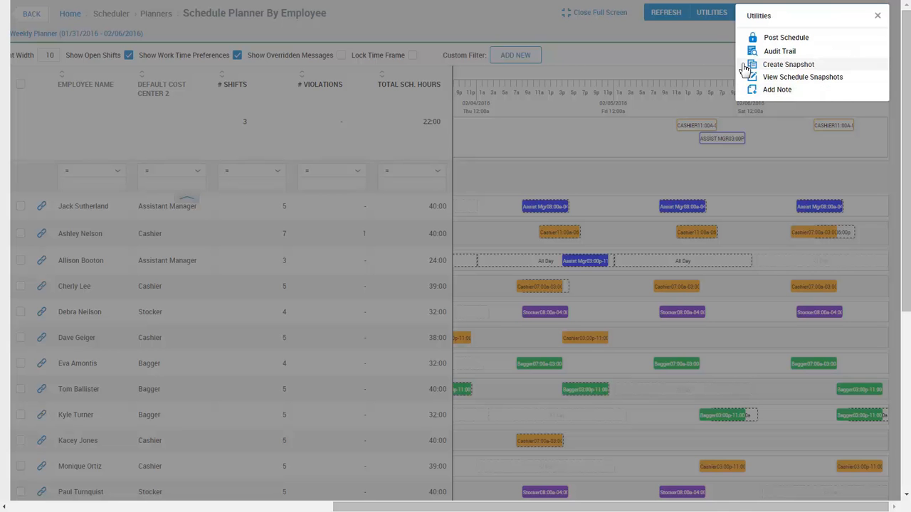
click(715, 39)
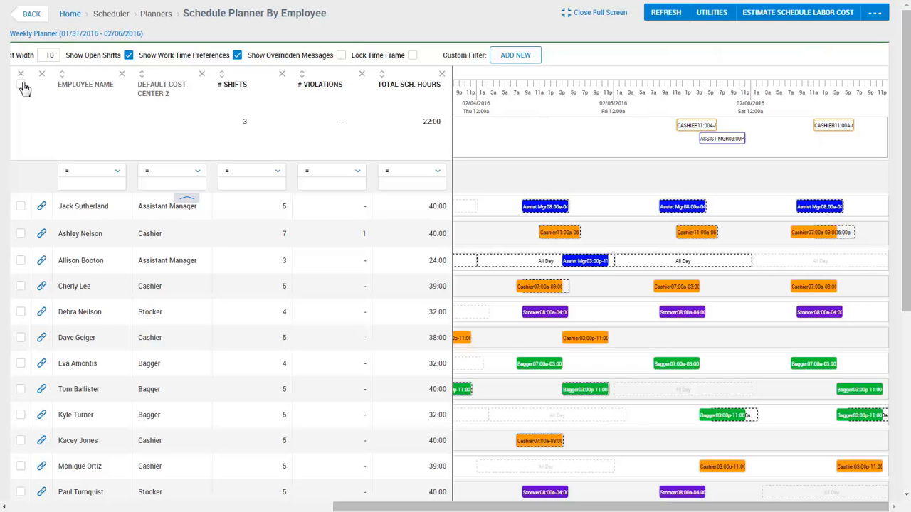
Select all employees, estimate the schedule labor cost, and close the pay estimation.
click(22, 85)
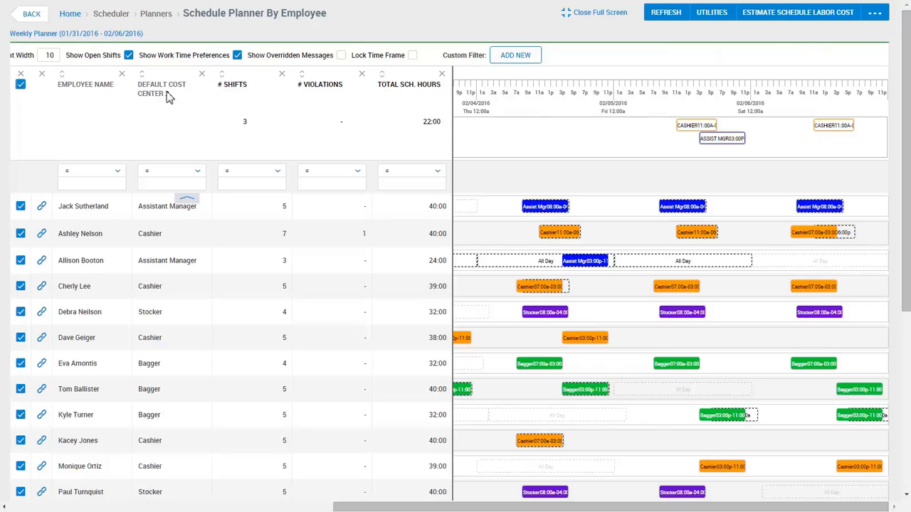
click(783, 24)
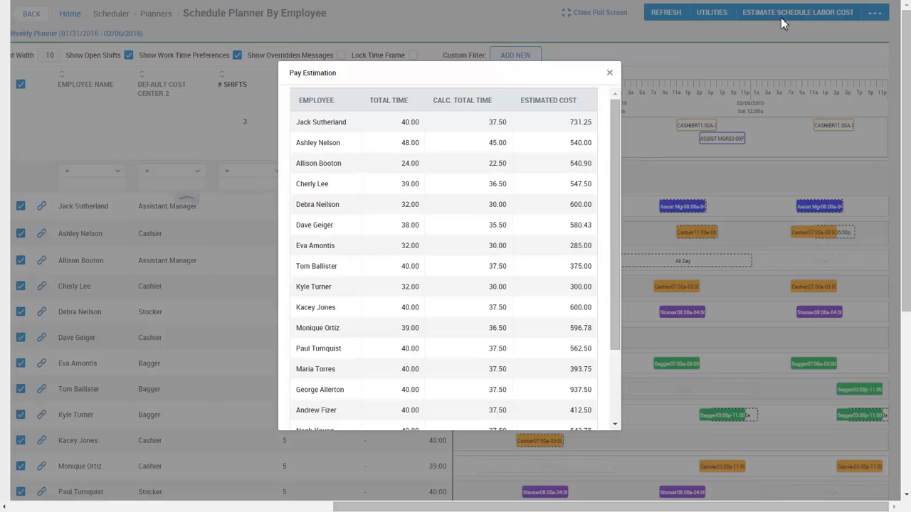
click(610, 74)
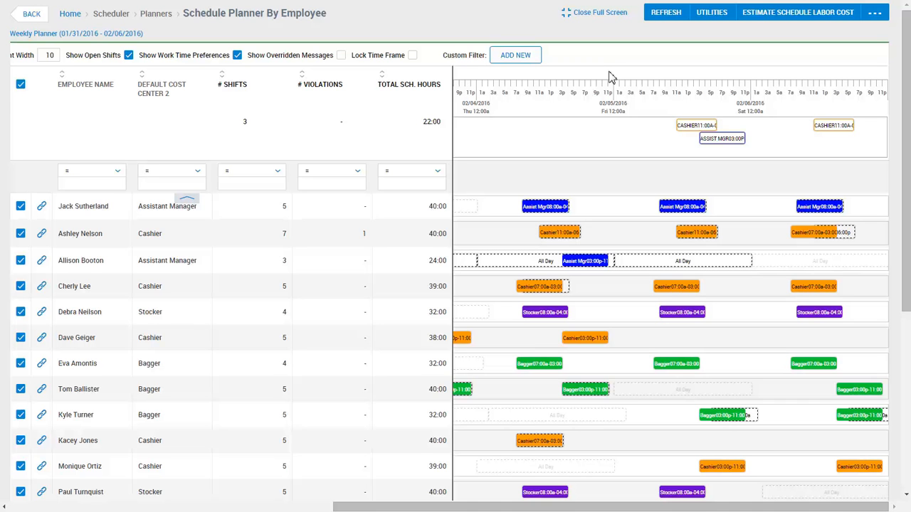
Check the Post Schedule utility without posting the schedule, and exit the planner's full-screen view.
click(714, 24)
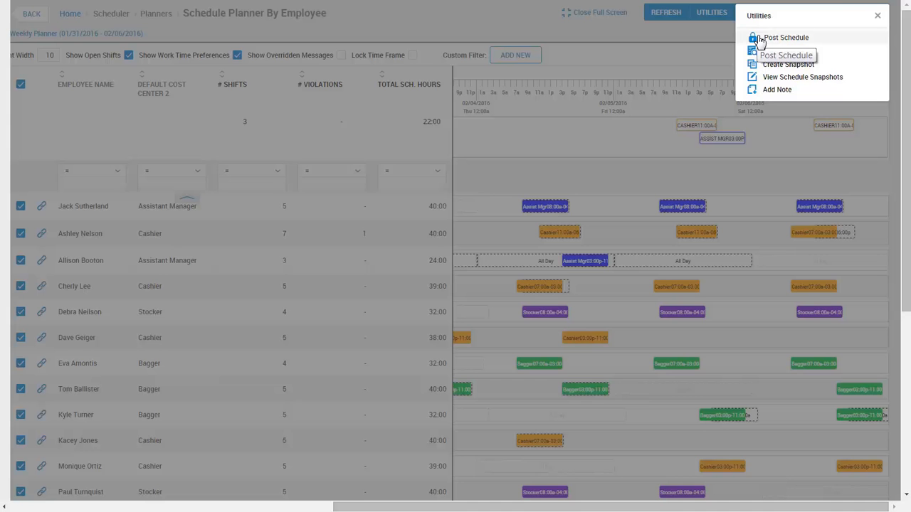
click(877, 16)
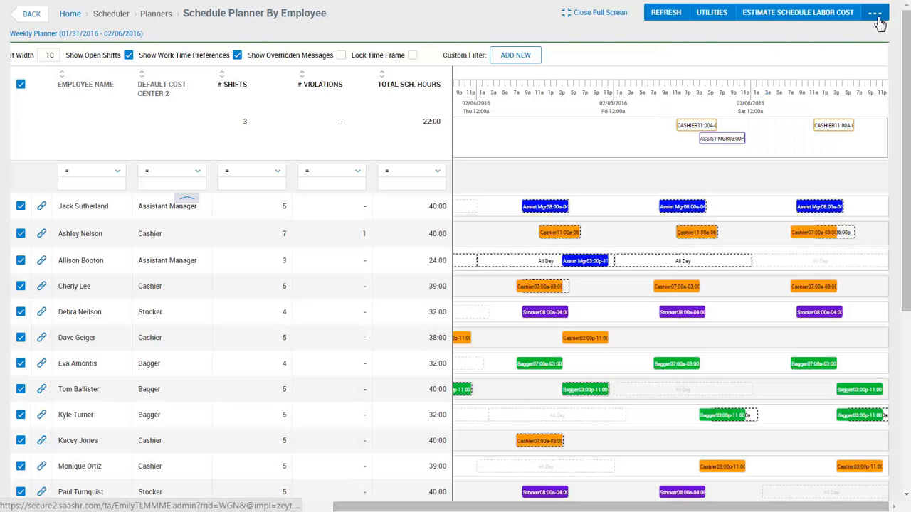
click(590, 12)
Log out and log in as the employee who uses the Time Stamp timesheet profile.
mouse_move(840, 24)
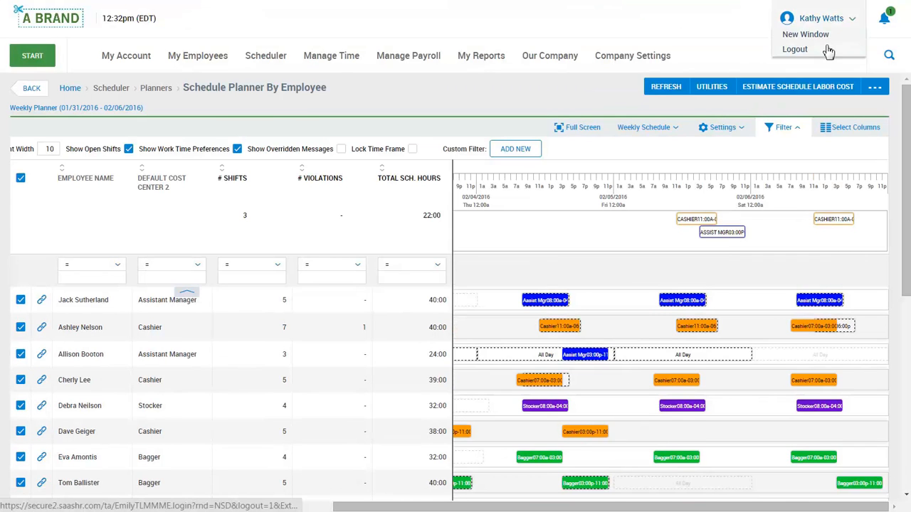
click(828, 50)
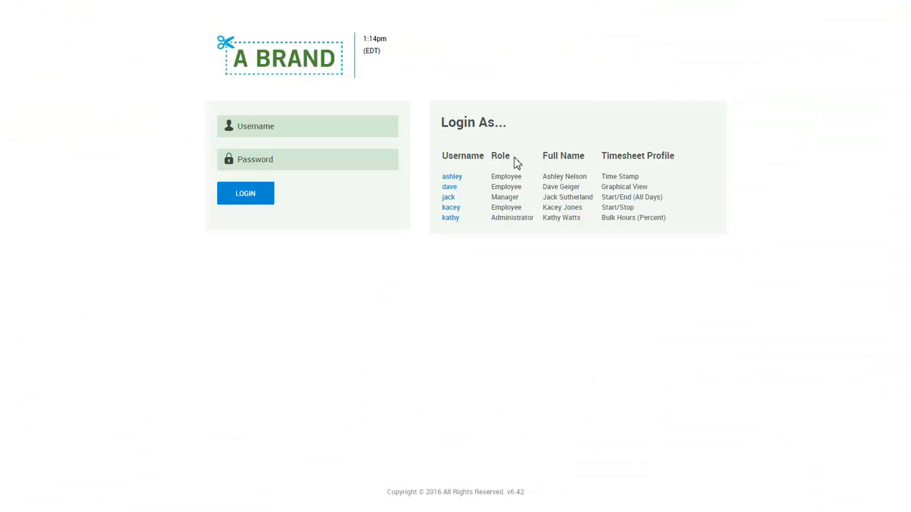
click(456, 181)
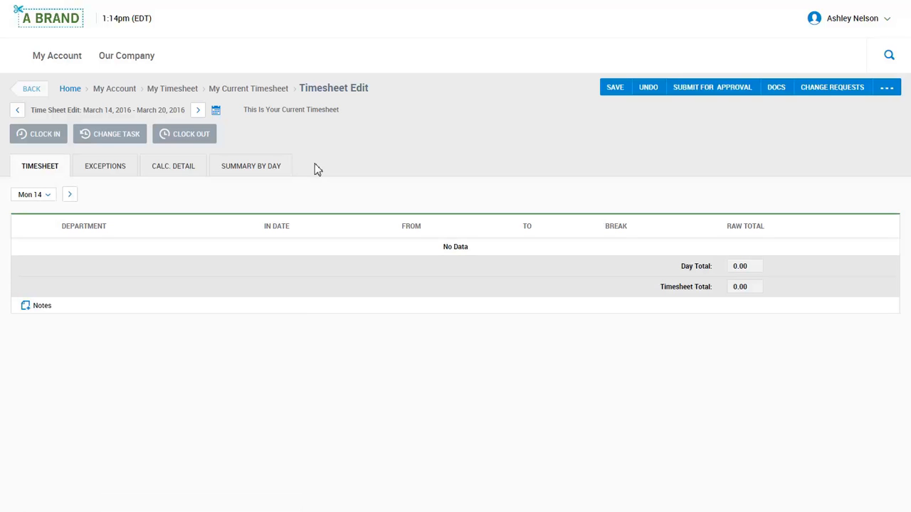
View the employee's own profile and examine the shifts in the Weekly Planner for 01/31/2016 to 02/06/2016.
click(68, 66)
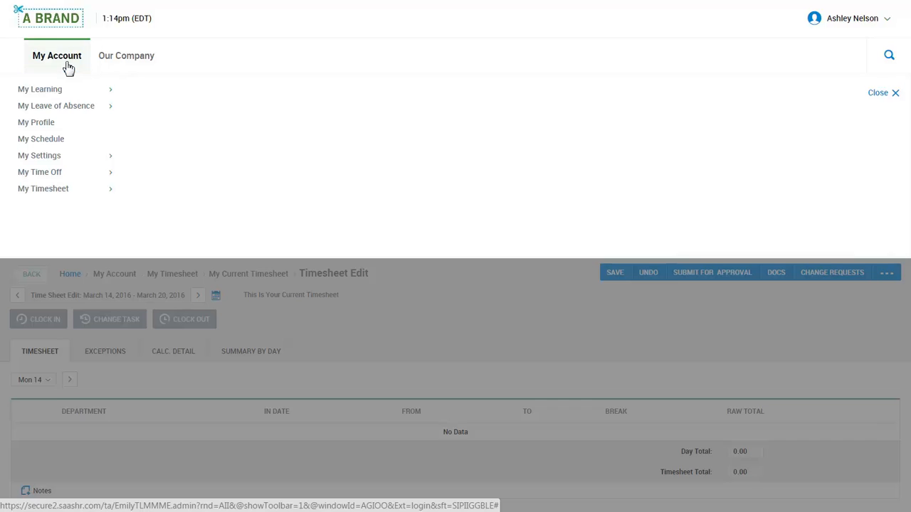
click(64, 128)
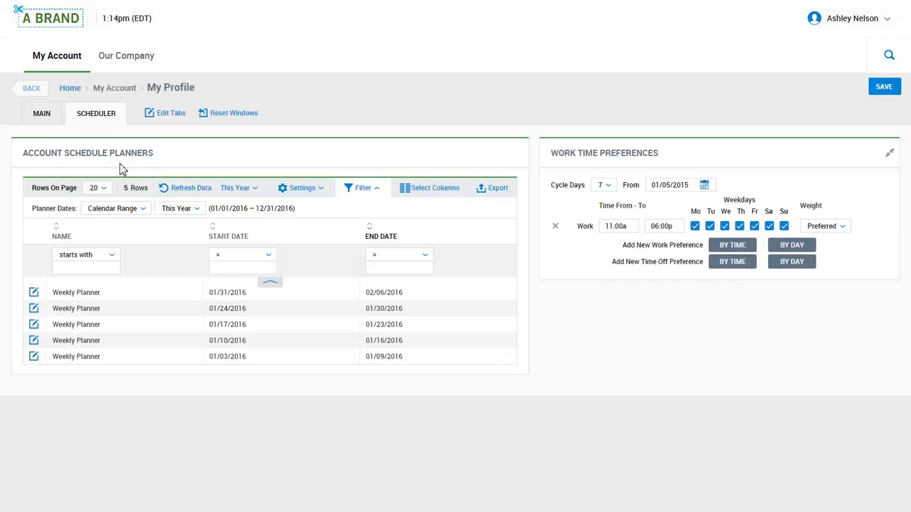
click(33, 292)
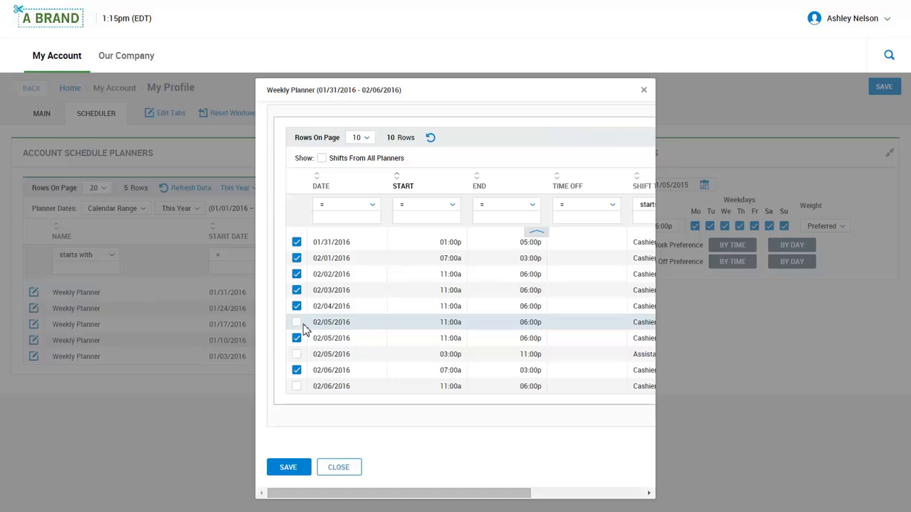
drag(406, 496, 487, 507)
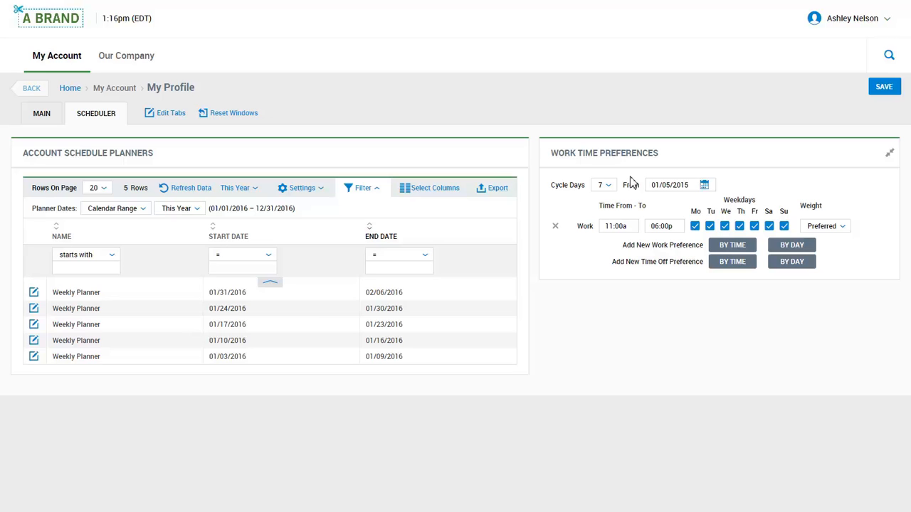
View the employee's own schedule as the Schedule Graph.
click(55, 65)
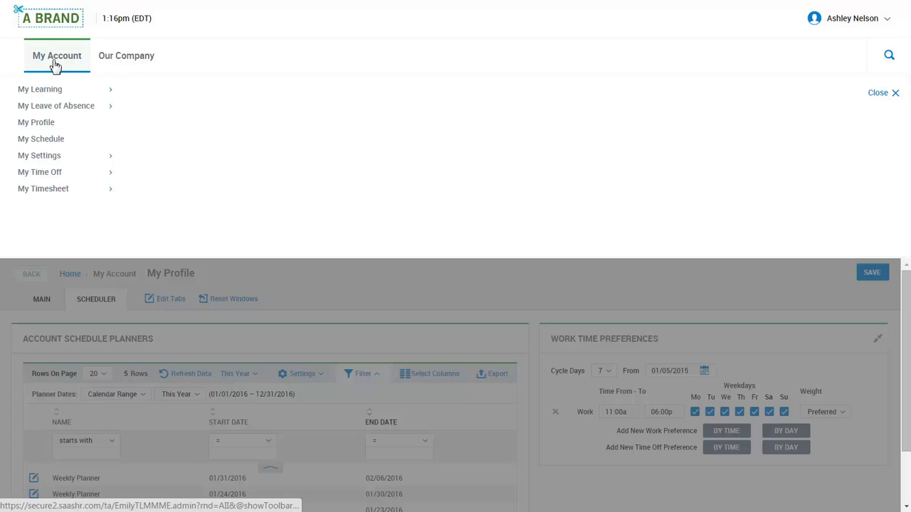
click(61, 139)
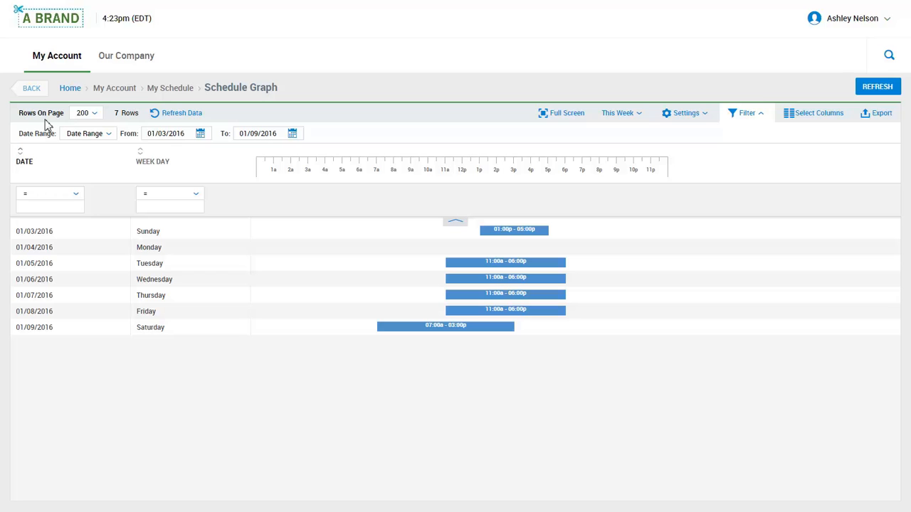